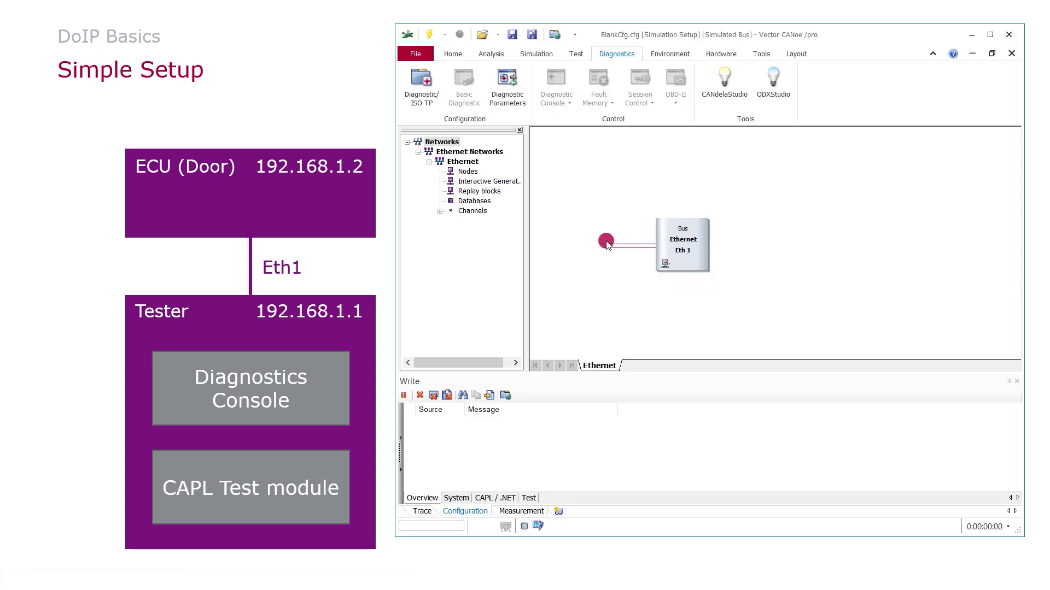
# - Insert a network node and a CAPL test module on the Ethernet bus
pyautogui.rightClick(606, 246)
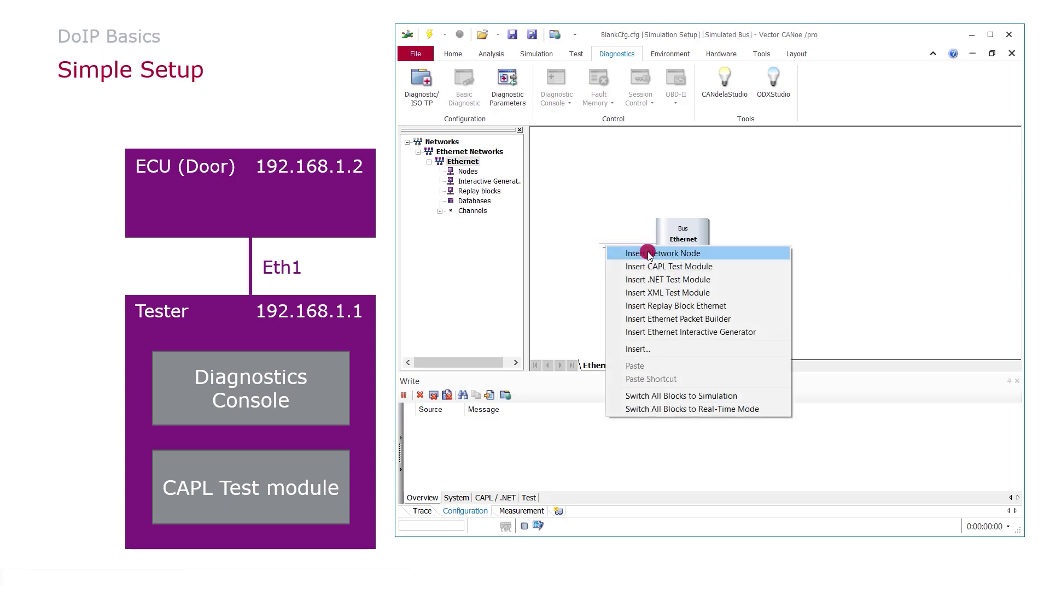
pyautogui.click(649, 254)
pyautogui.rightClick(633, 250)
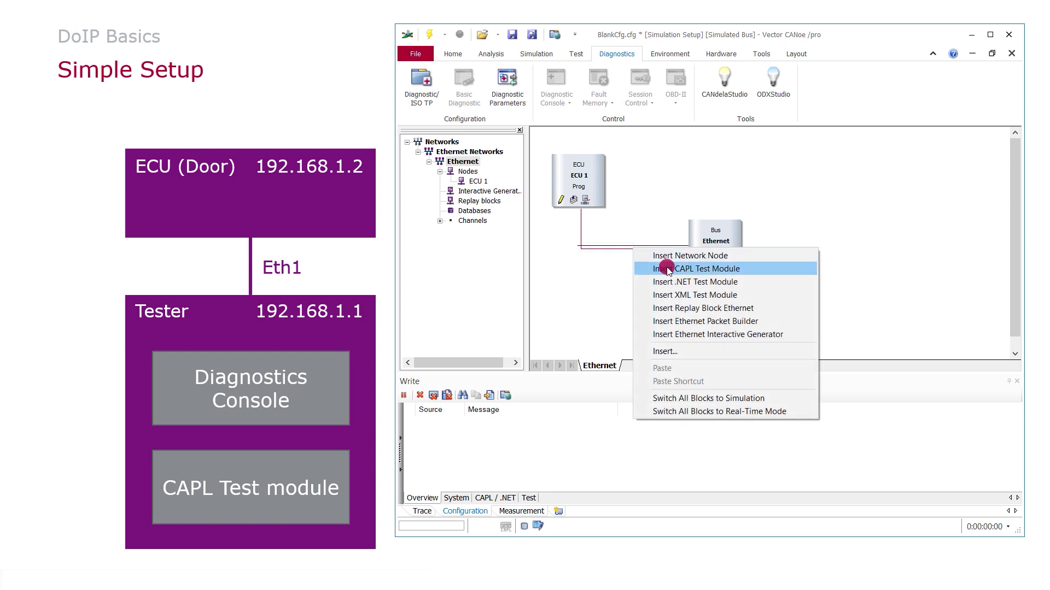
pyautogui.click(663, 267)
# - Assign ECUsim.can as the CAPL program of the ECU 1 node
pyautogui.rightClick(592, 170)
pyautogui.click(629, 173)
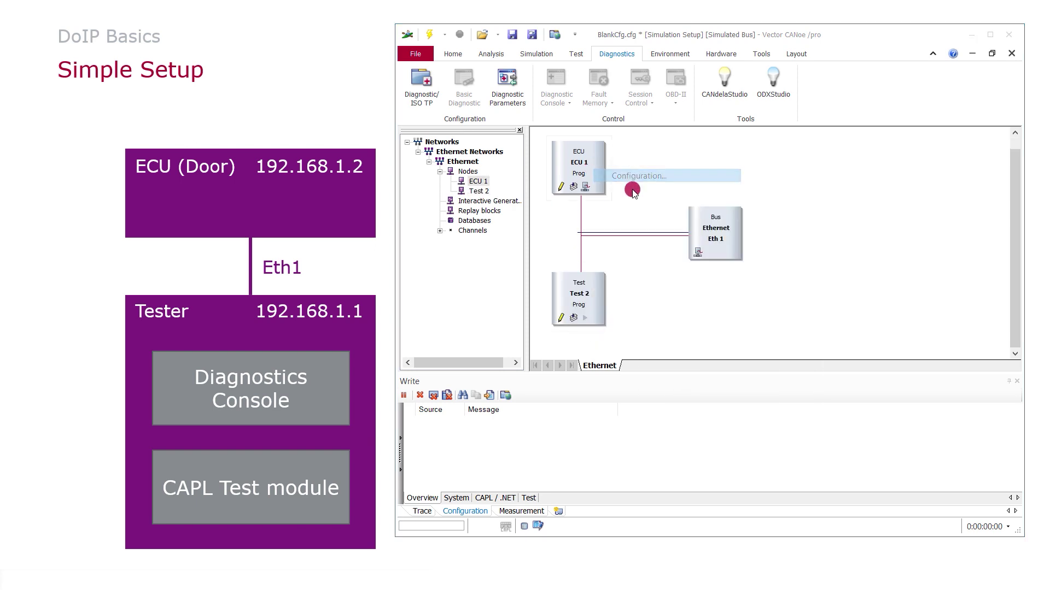
pyautogui.click(674, 353)
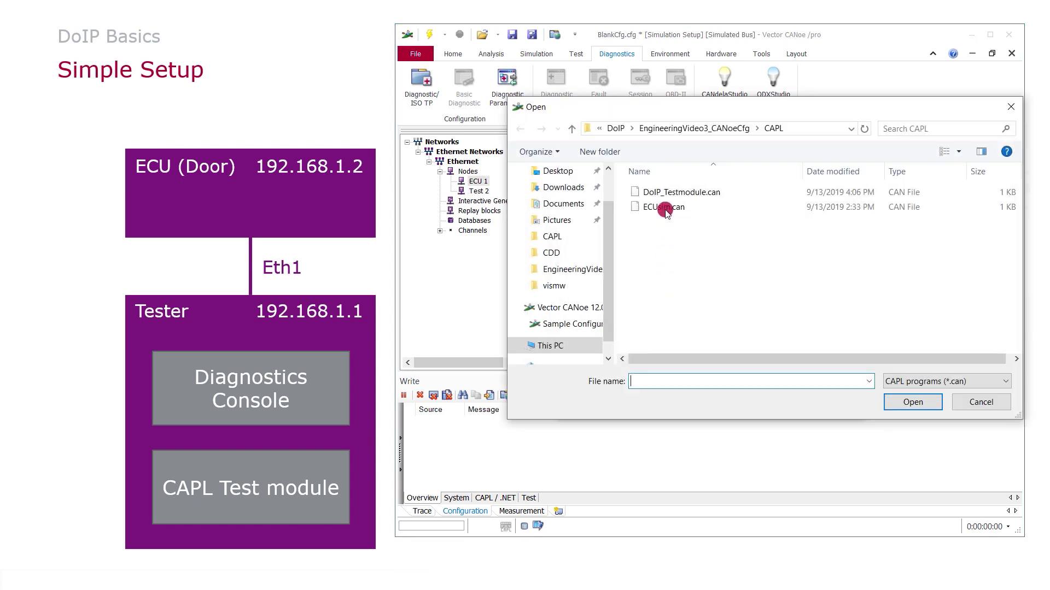
pyautogui.click(664, 208)
pyautogui.doubleClick(665, 208)
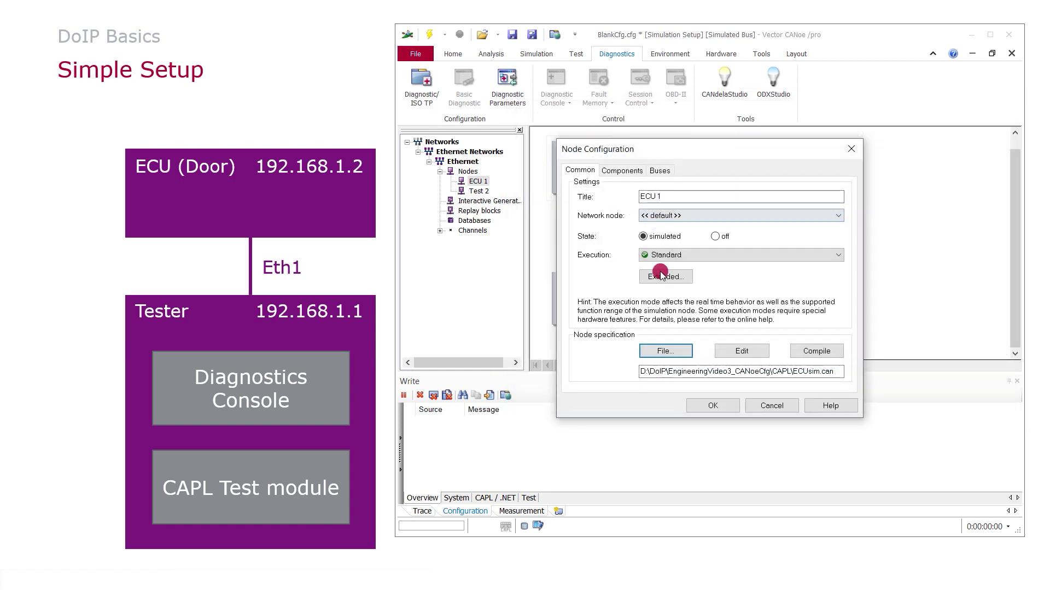
pyautogui.click(697, 397)
# - Assign DoIP_Testmodule.can as the test script of the Test 2 module
pyautogui.rightClick(584, 298)
pyautogui.click(602, 295)
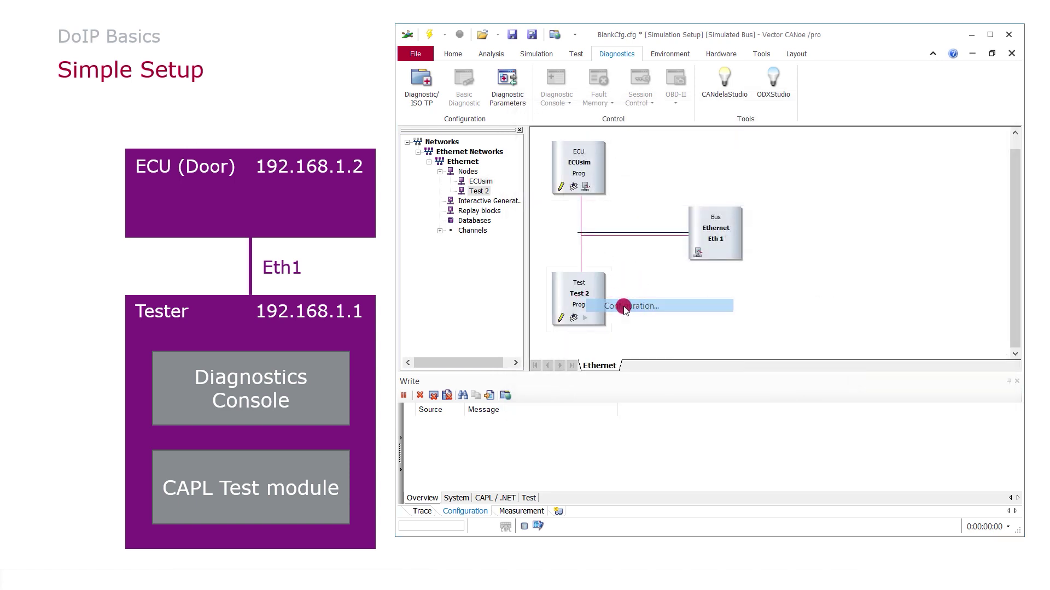
pyautogui.click(663, 346)
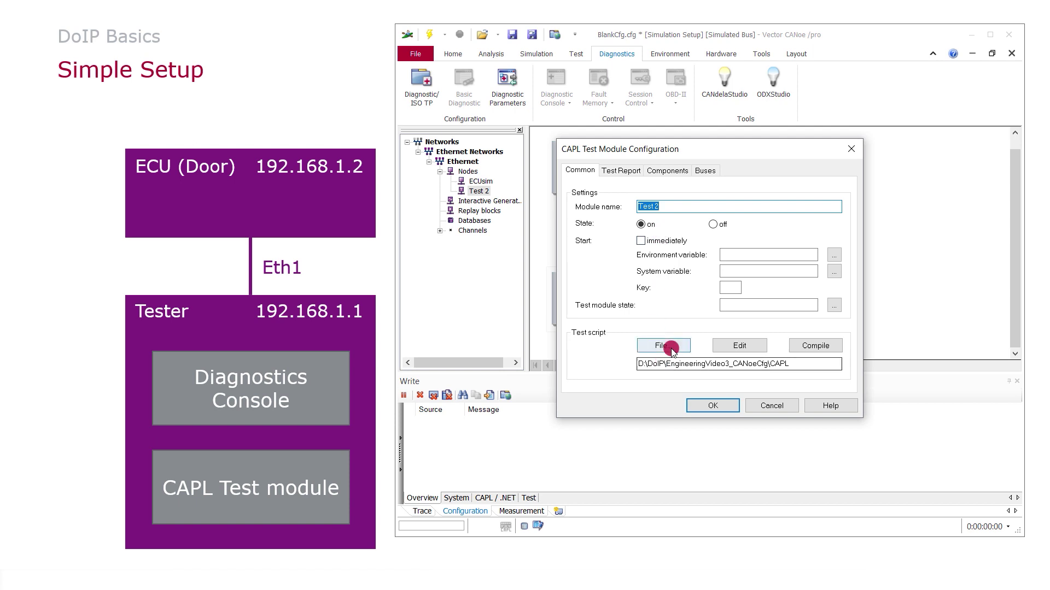
pyautogui.doubleClick(655, 193)
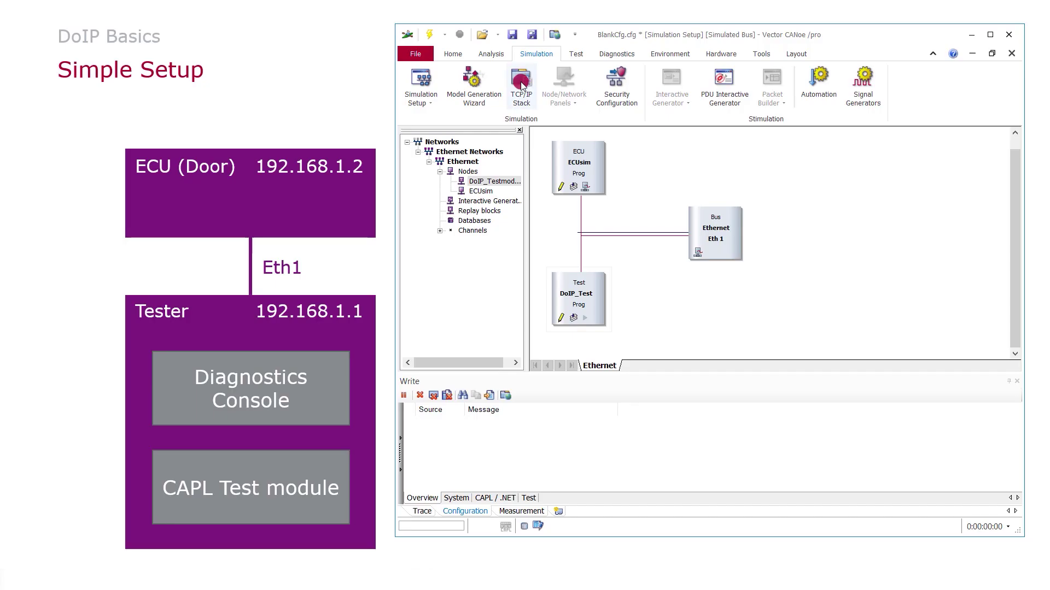
# - Review the shared CANoe stack's Eth 1 address 192.168.1.1 in TCP/IP Stack settings
pyautogui.click(521, 82)
pyautogui.click(523, 169)
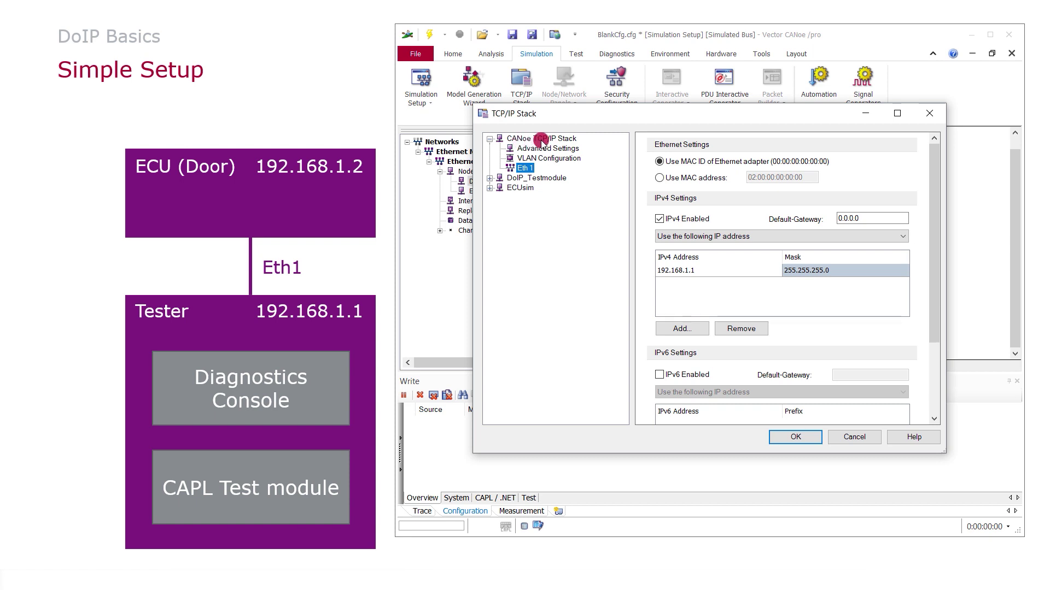
pyautogui.click(653, 272)
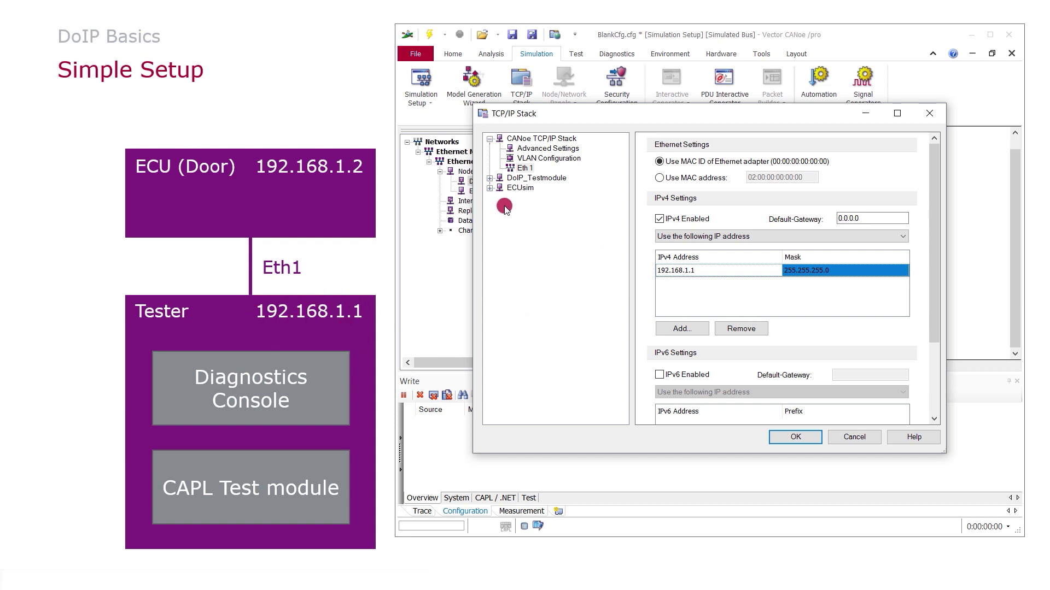
# - Edit DoIP_Testmodule's Ethernet (Eth 1) IPv4 address to 192.168.1.1
pyautogui.click(489, 178)
pyautogui.click(541, 208)
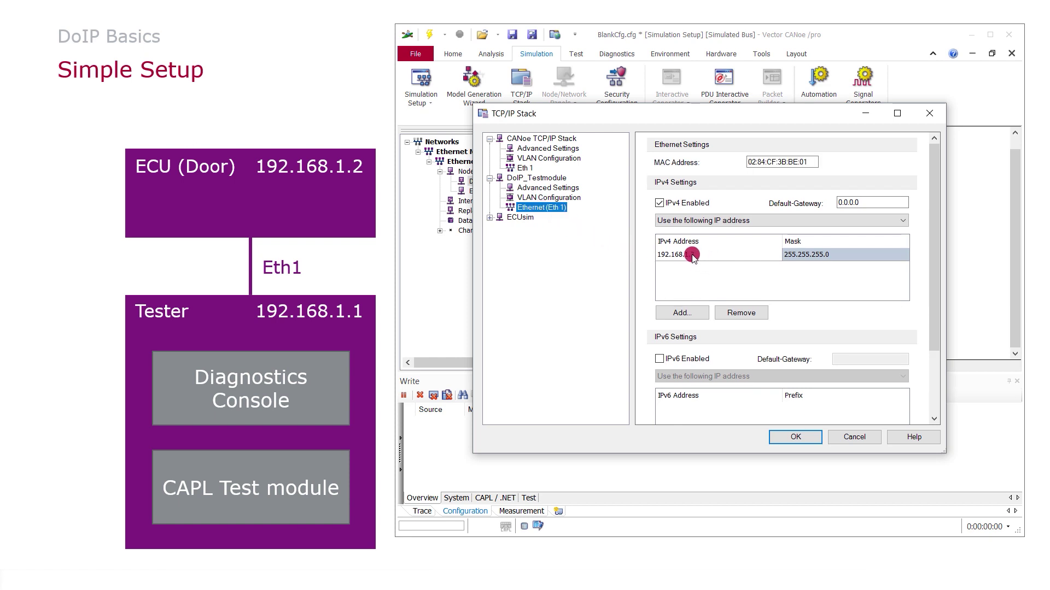
pyautogui.click(695, 255)
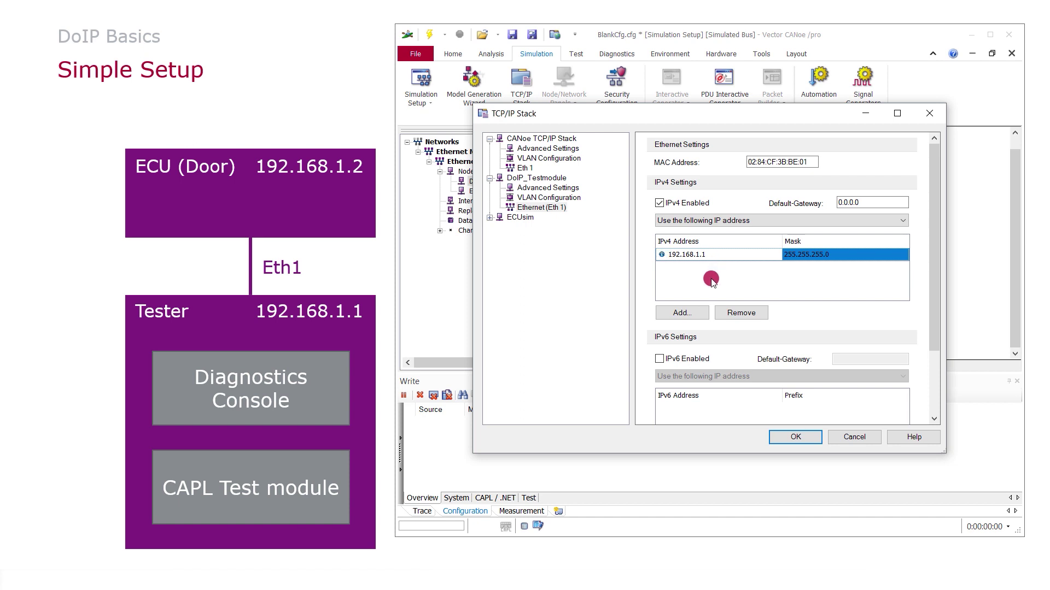
pyautogui.moveTo(663, 258)
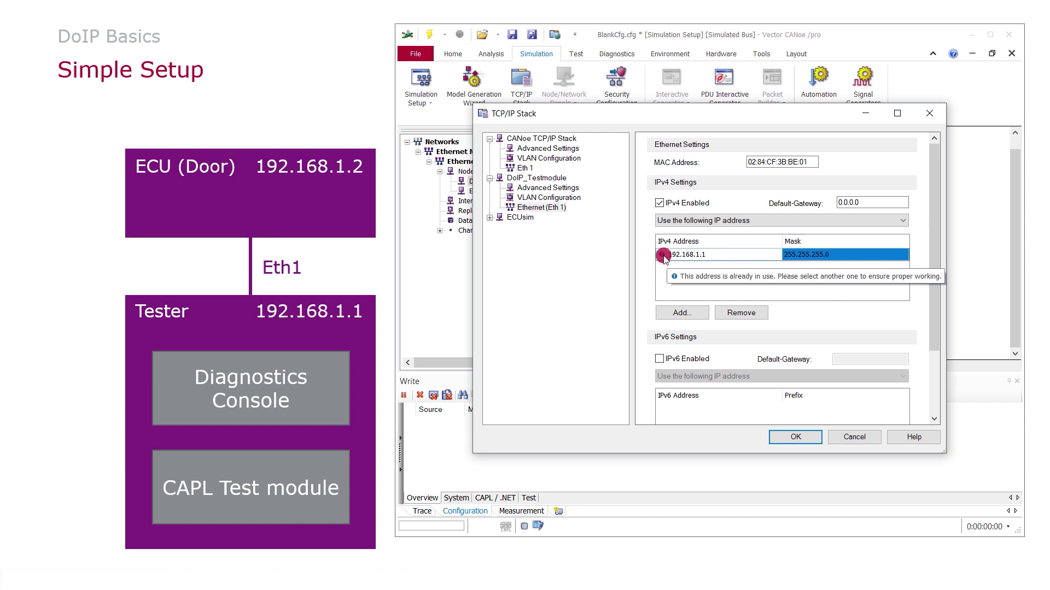
# - Make DoIP_Testmodule use the shared CANoe TCP/IP stack on Eth 1
pyautogui.click(525, 180)
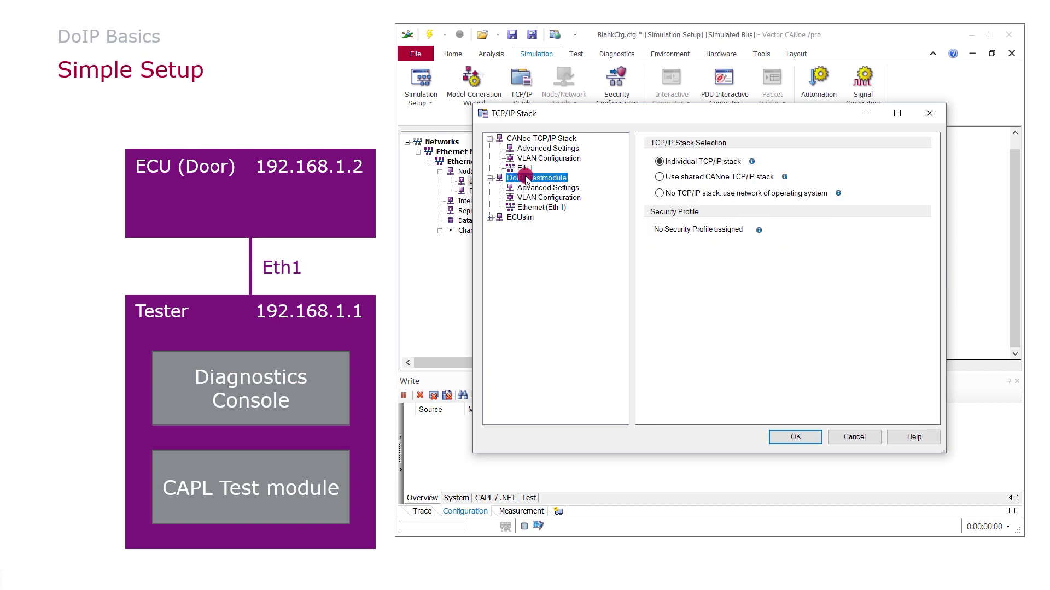
pyautogui.click(660, 177)
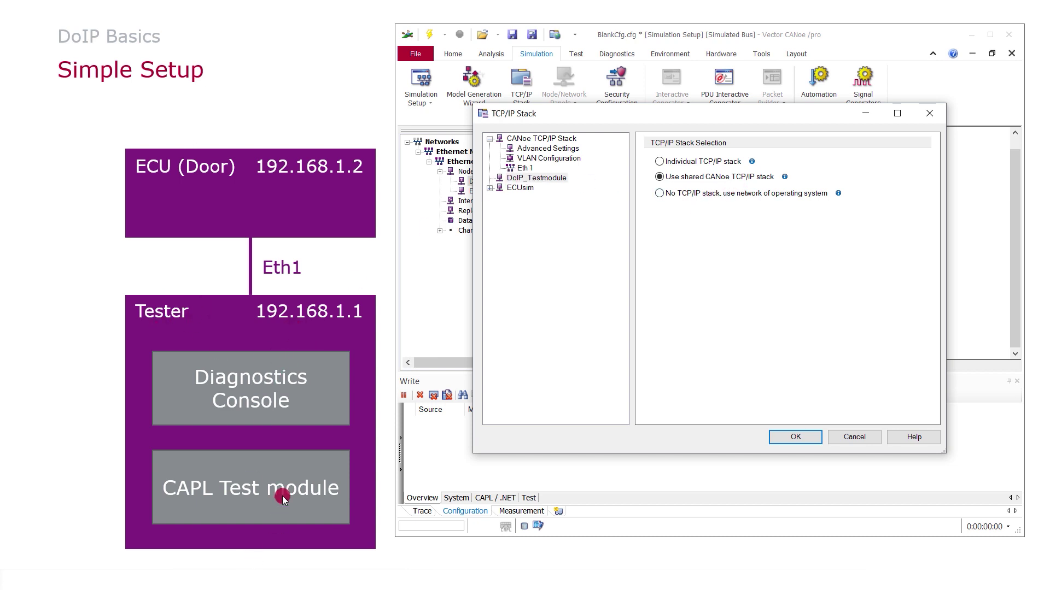
pyautogui.click(510, 169)
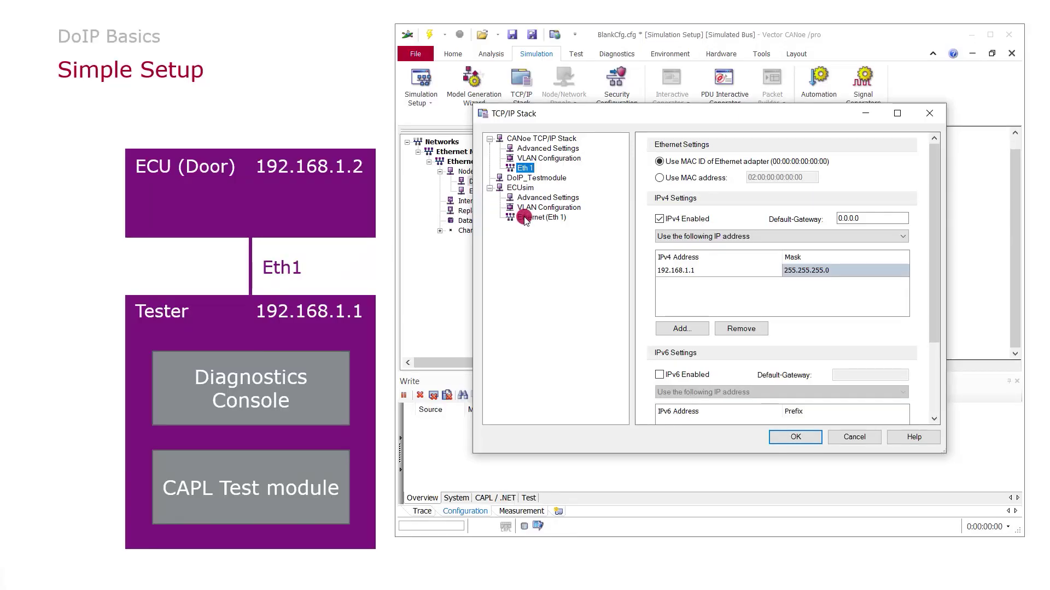
# - Give ECUsim's Ethernet interface IPv4 address 192.168.1.2 and apply the TCP/IP stack settings
pyautogui.click(525, 217)
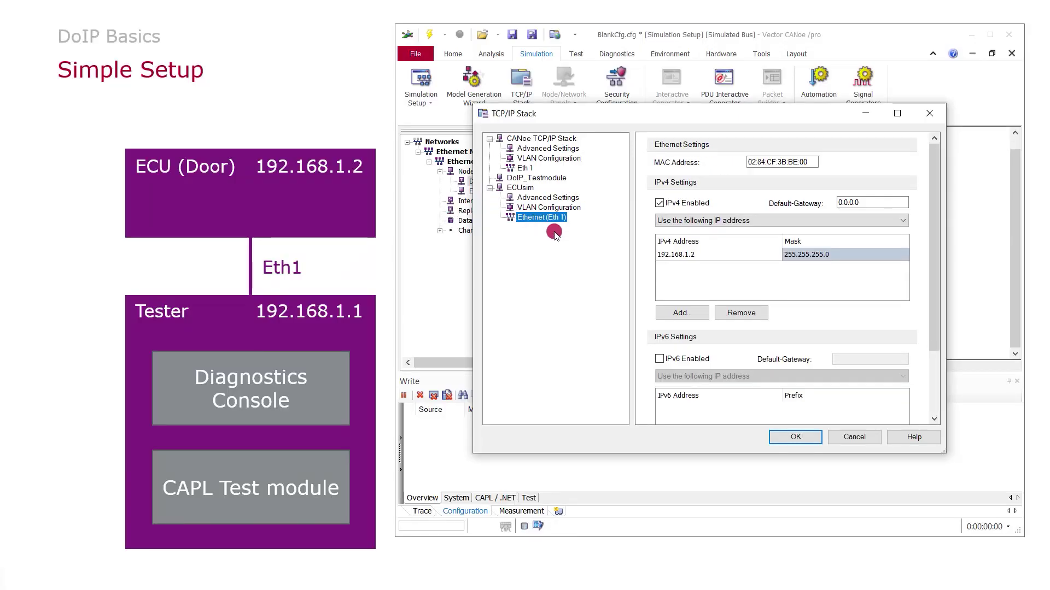
pyautogui.click(702, 257)
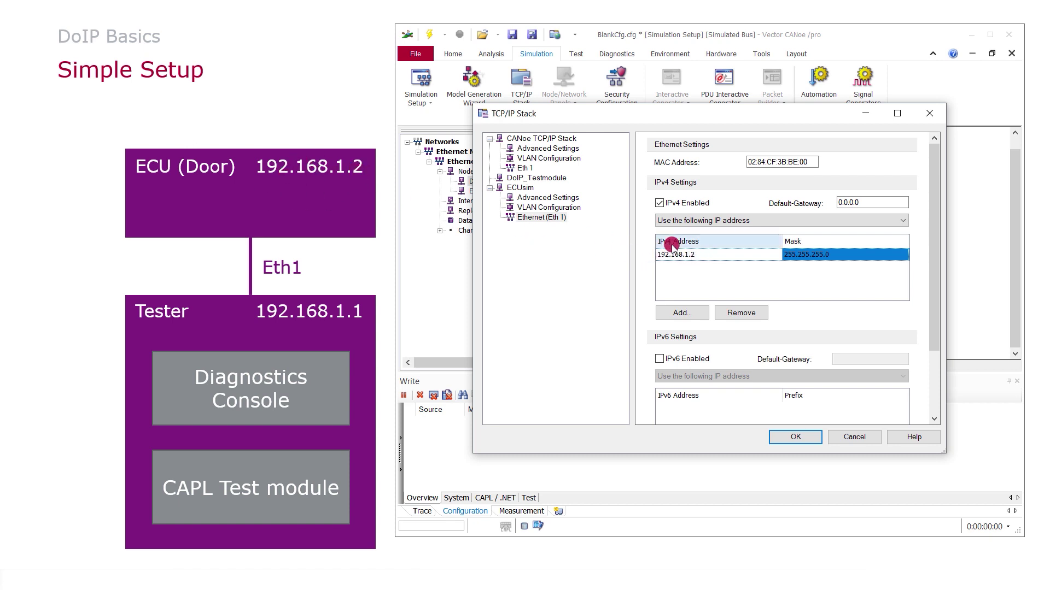
pyautogui.click(685, 271)
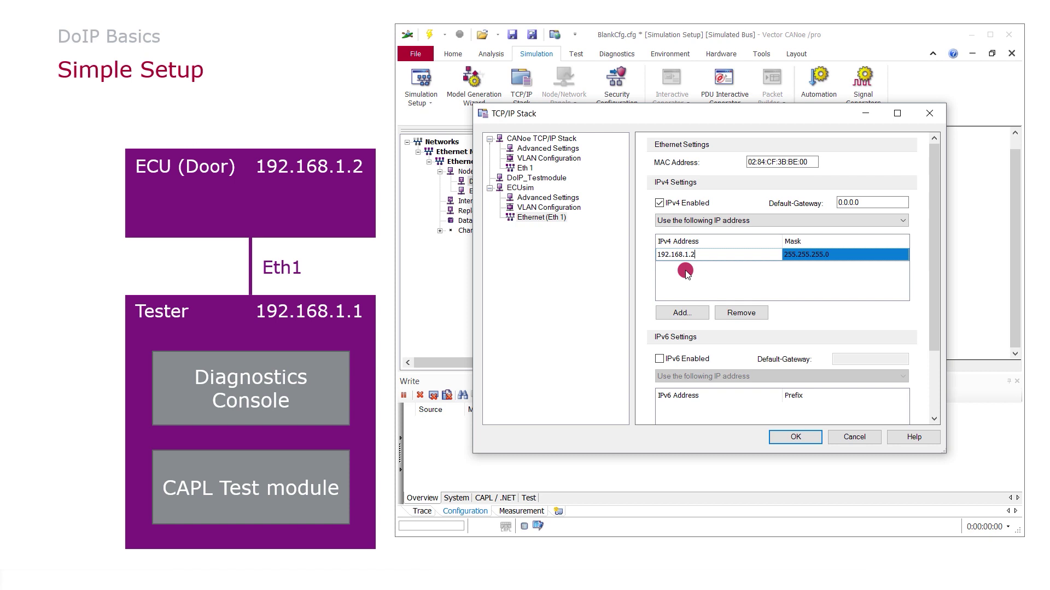
pyautogui.click(801, 438)
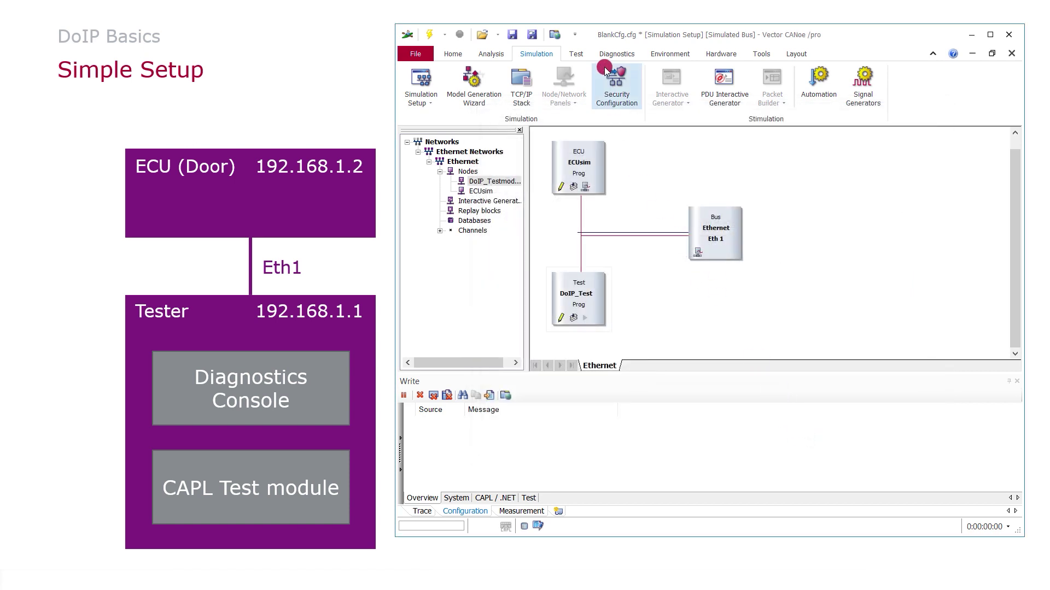
# - Add UDS-ExampleEcu-5.0.3.cdd as a diagnostic description on the Ethernet network
pyautogui.click(616, 54)
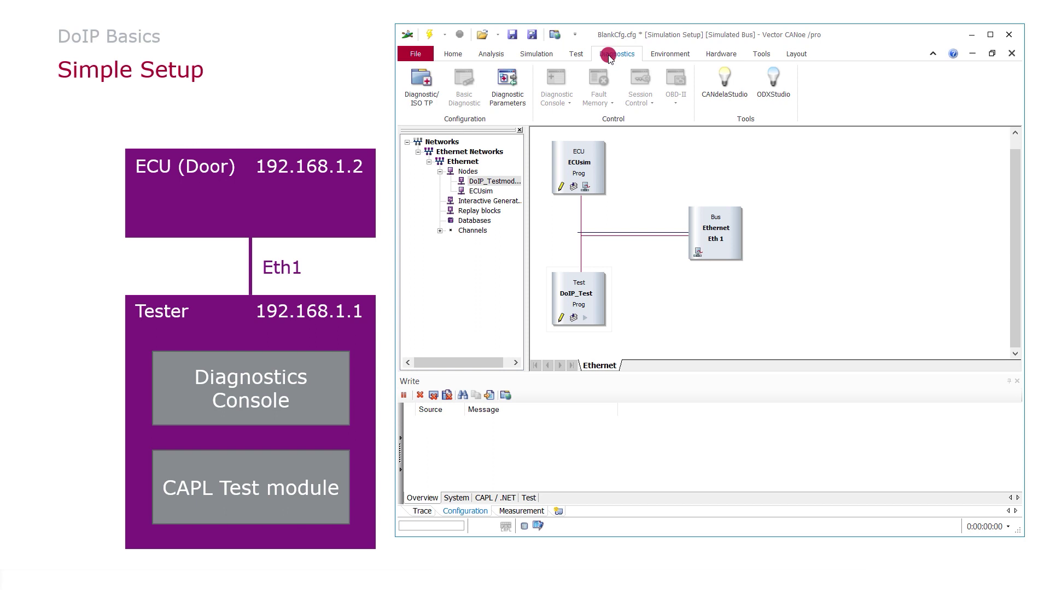
pyautogui.click(419, 88)
pyautogui.click(473, 141)
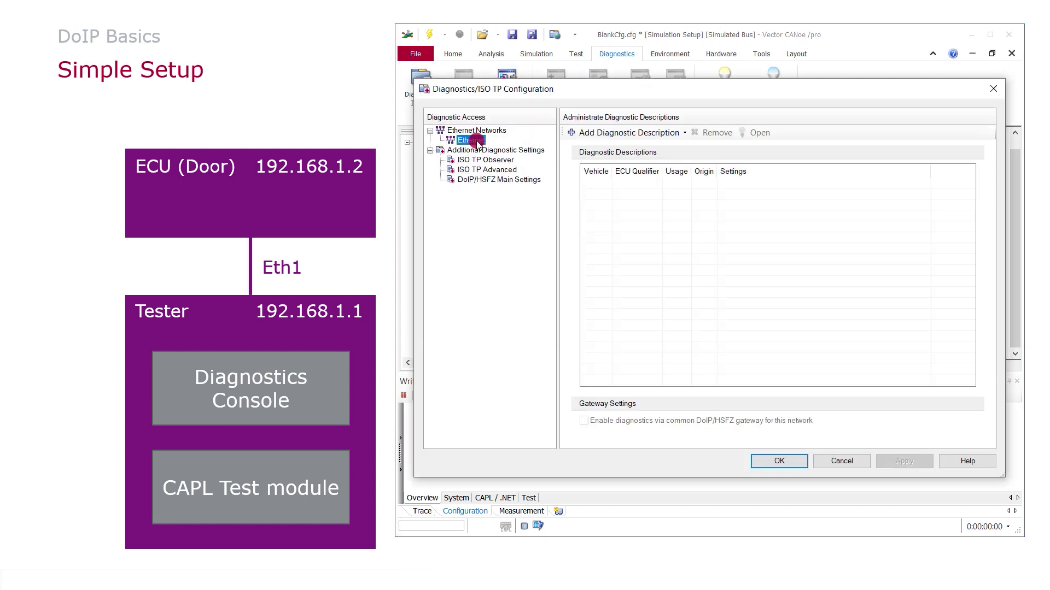
pyautogui.rightClick(477, 143)
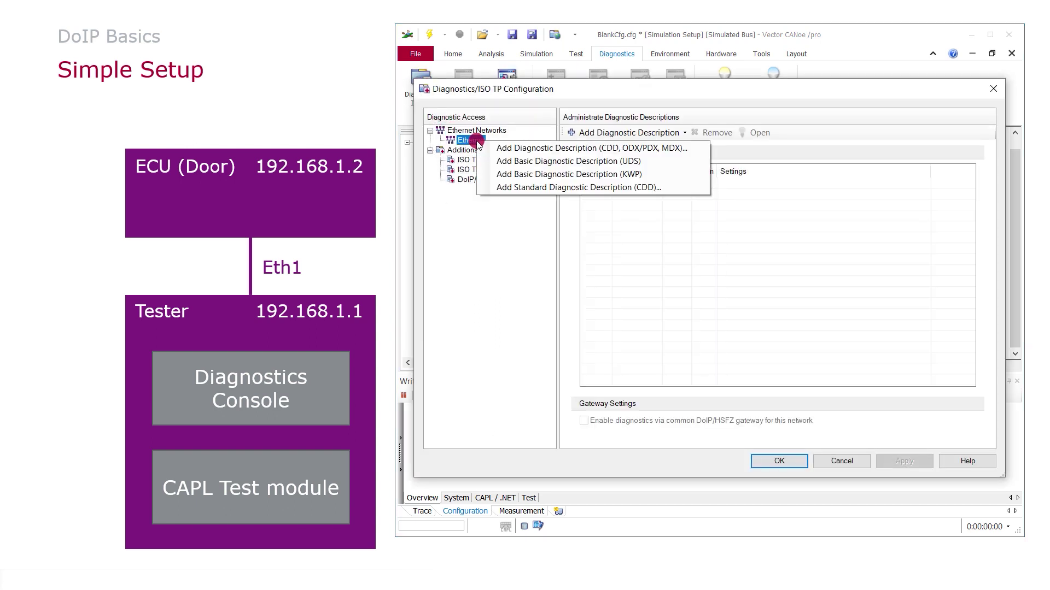
pyautogui.click(547, 149)
pyautogui.doubleClick(595, 197)
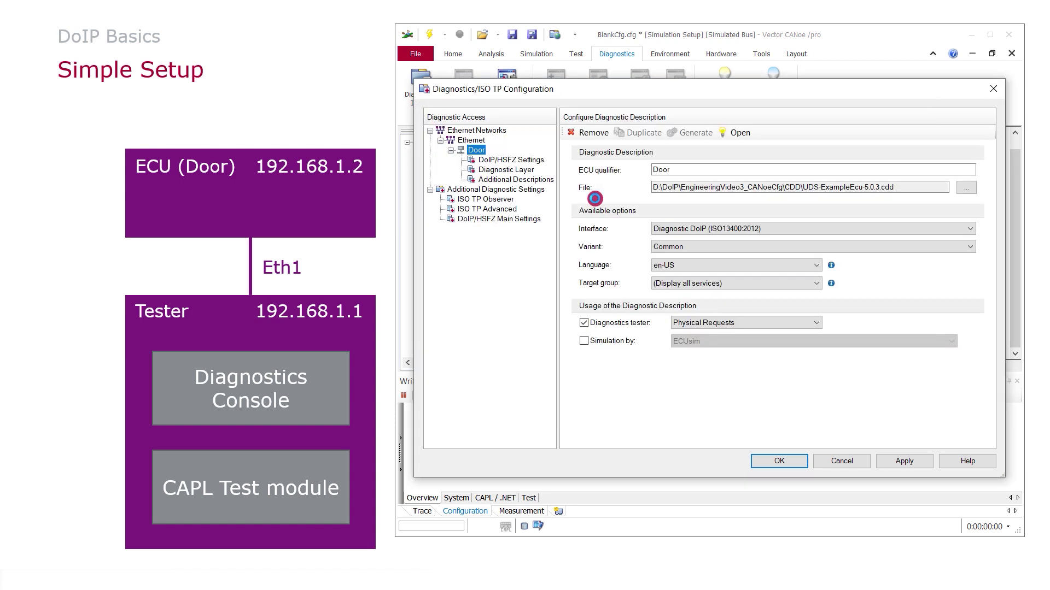
# - Have the Door ECU simulated by ECUsim and show its DoIP/HSFZ settings
pyautogui.click(584, 341)
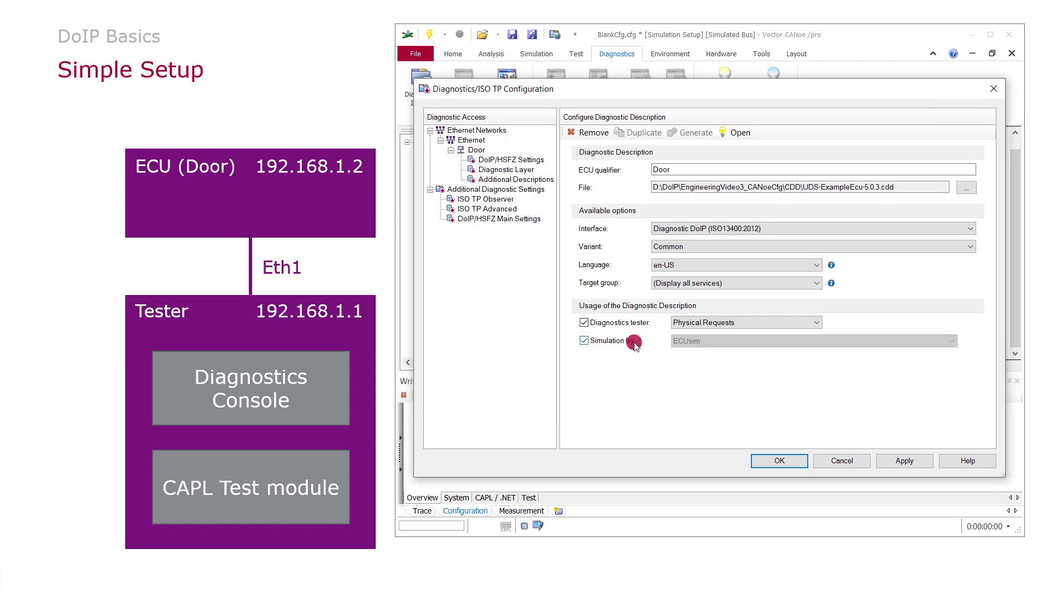
pyautogui.click(586, 341)
pyautogui.click(505, 161)
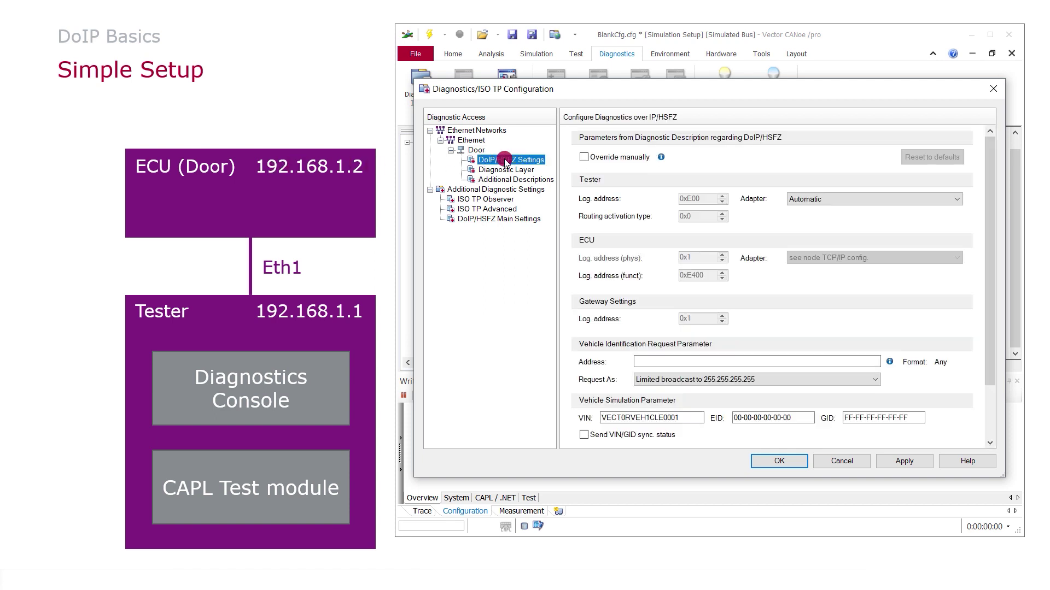
# - Choose tester adapter [Eth1] 192.168.1.1/24 and confirm the diagnostics configuration
pyautogui.click(815, 201)
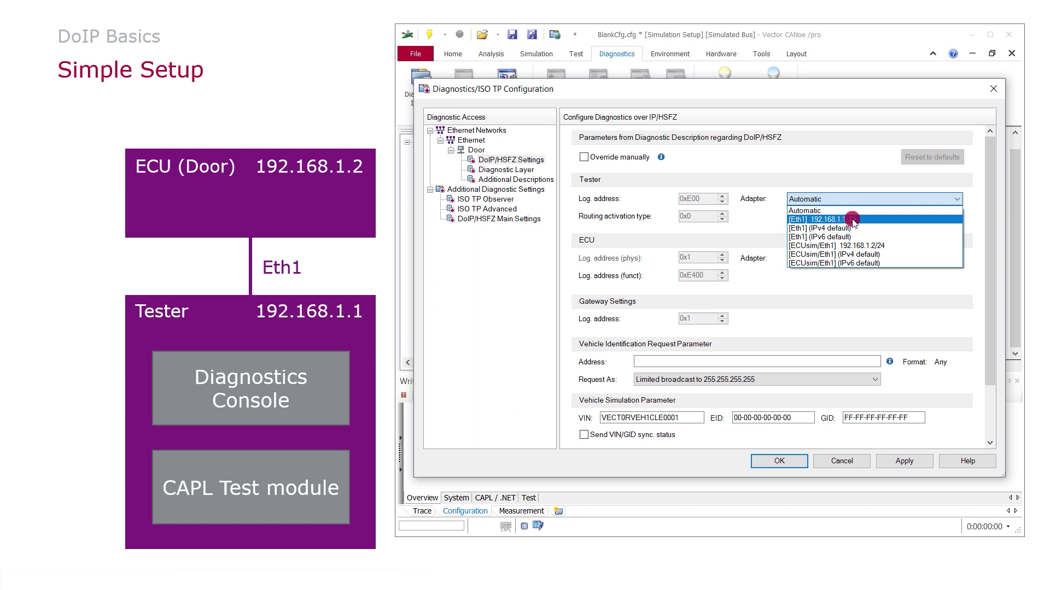
pyautogui.click(852, 220)
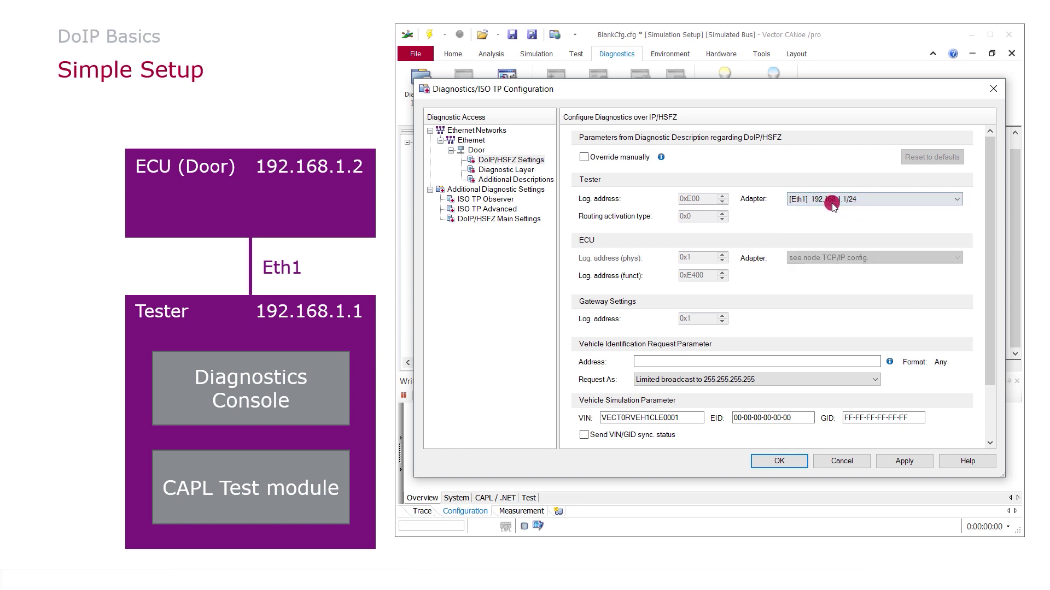
pyautogui.click(787, 461)
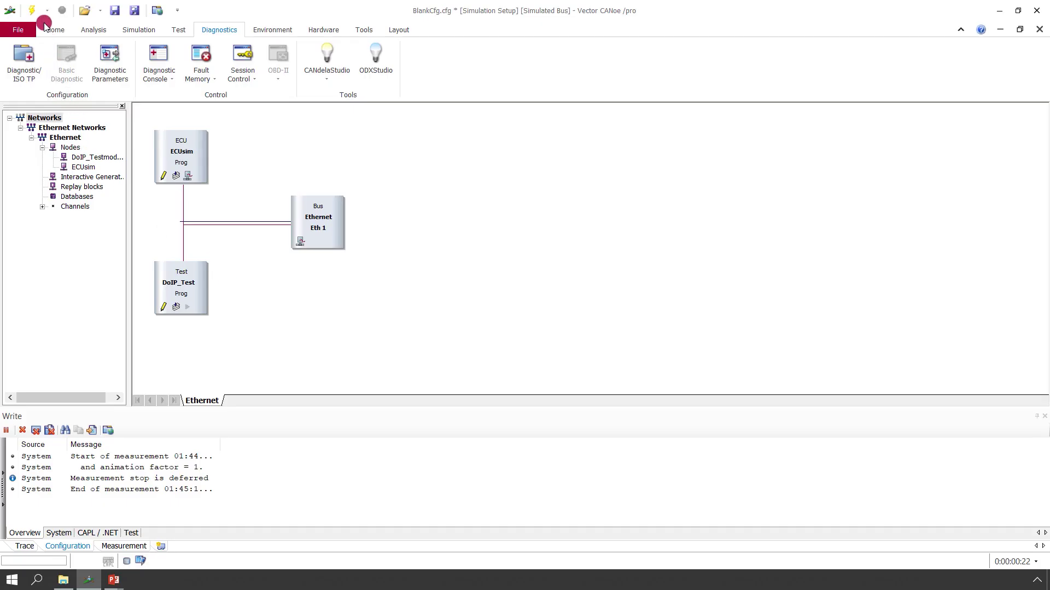
# - Start measurement, view the Trace of DoIP announcements, and open the Door Diagnostic Console
pyautogui.click(30, 11)
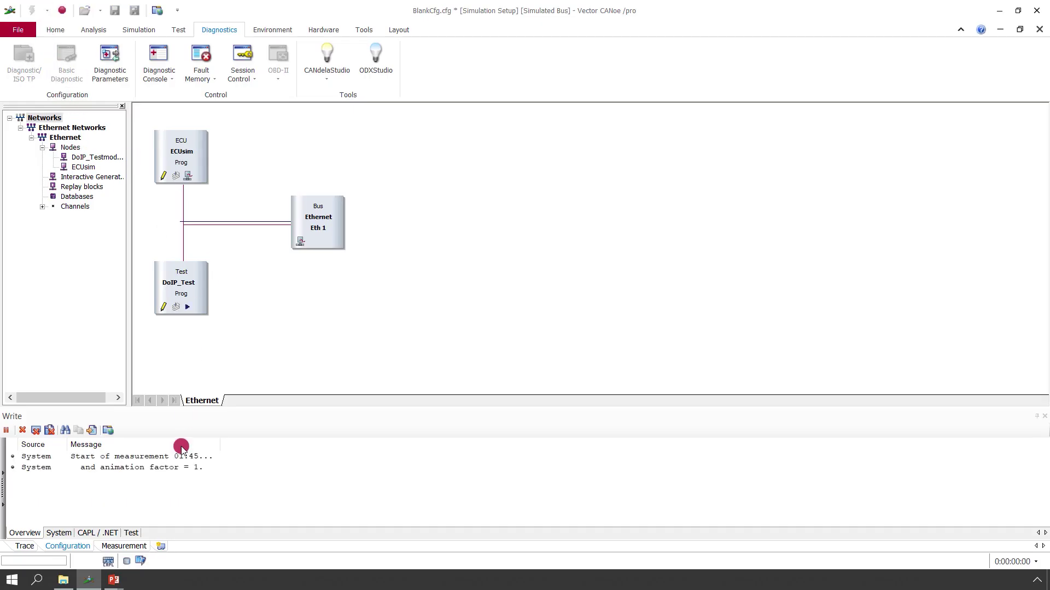
pyautogui.click(17, 545)
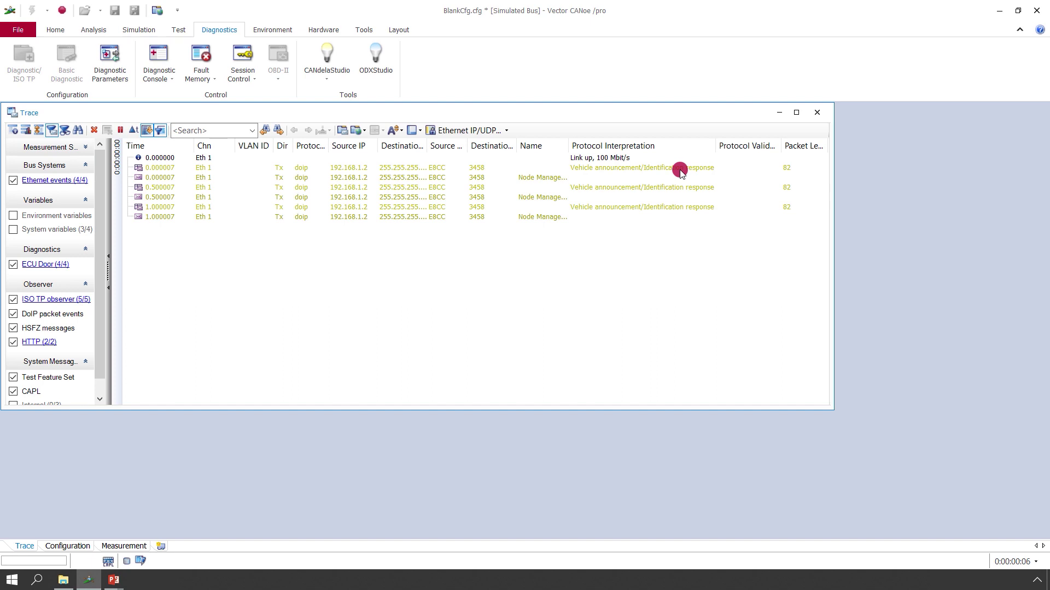
pyautogui.click(159, 76)
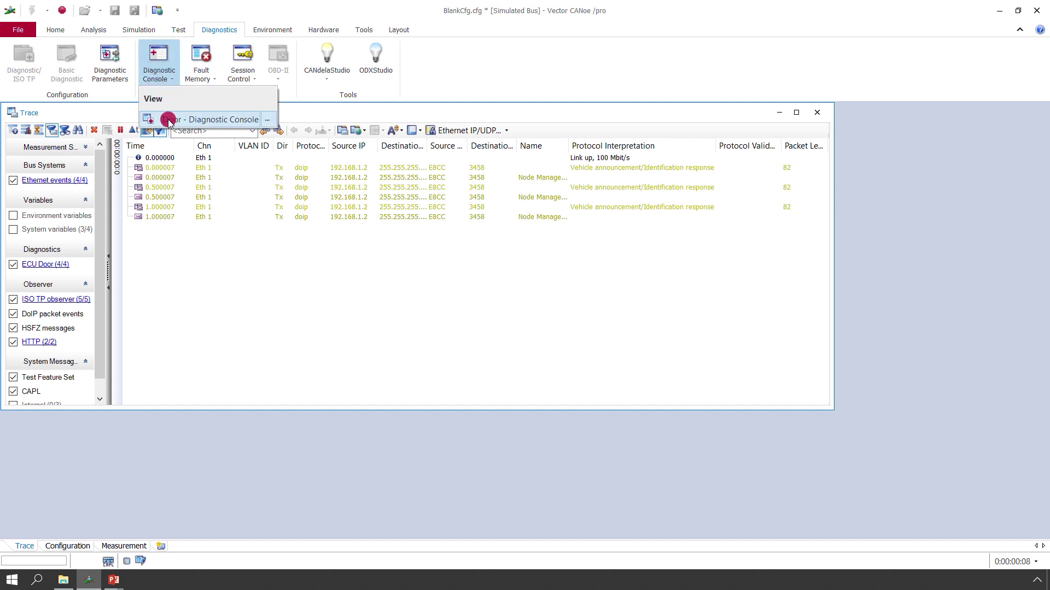
pyautogui.click(169, 121)
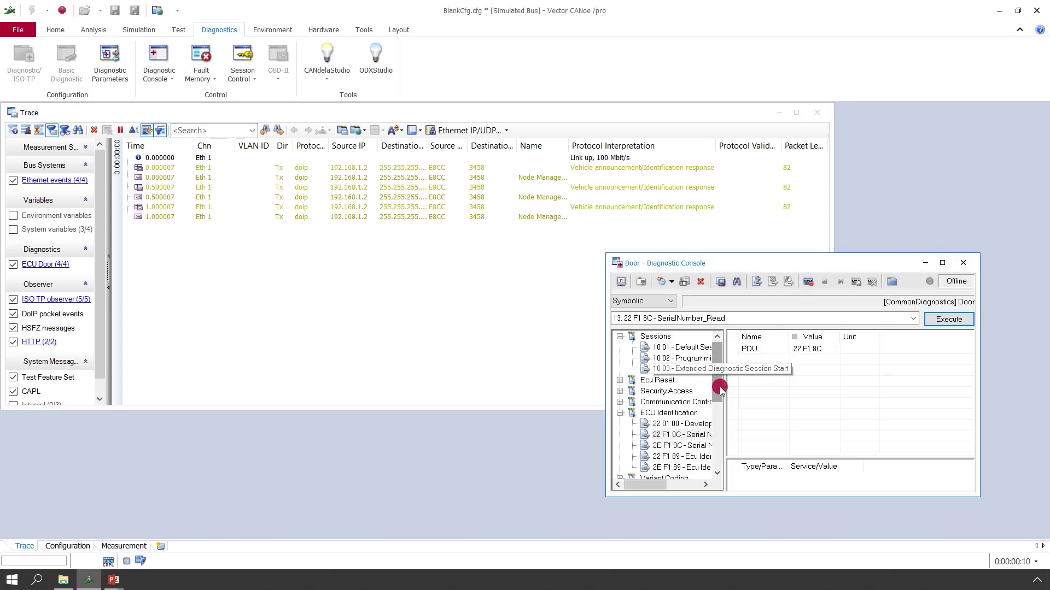
# - Send 22 F1 8C Serial Number Read, pause Trace, and expand the response to SerialNumber
pyautogui.moveTo(724, 396); pyautogui.dragTo(852, 398)
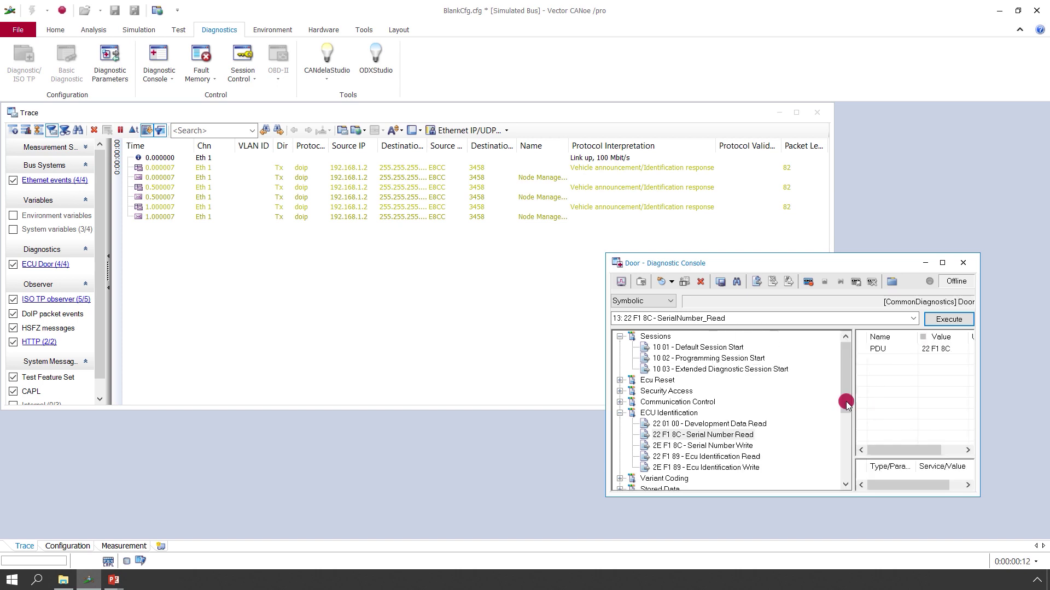
pyautogui.doubleClick(718, 436)
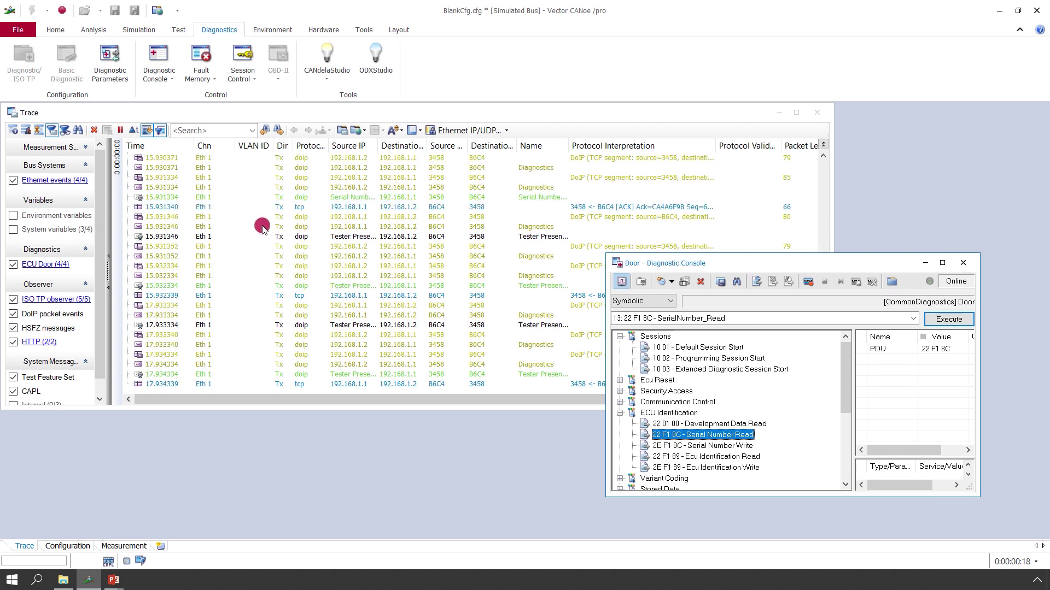
pyautogui.click(126, 131)
pyautogui.click(265, 240)
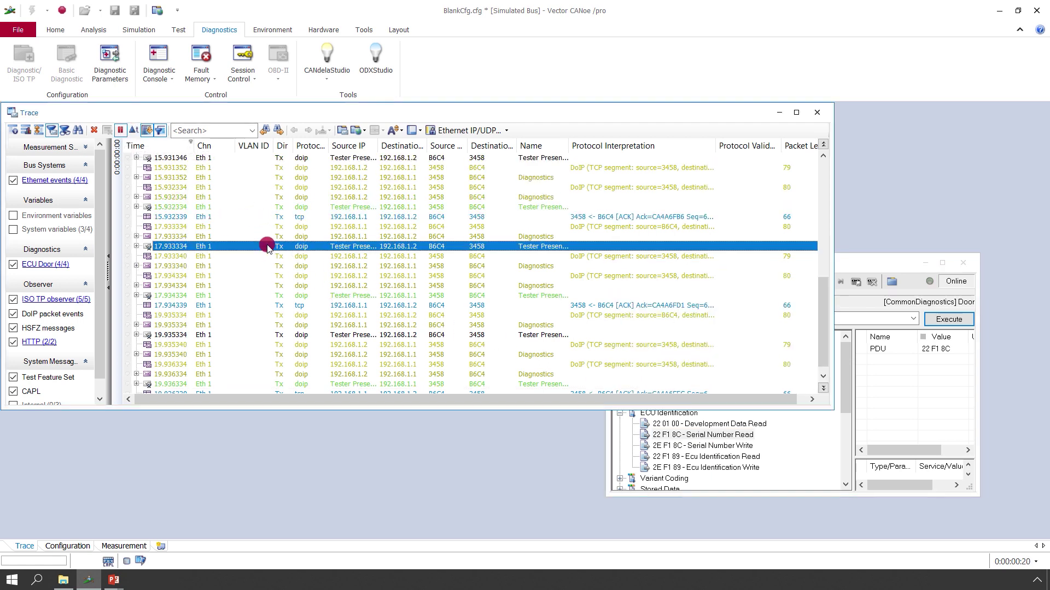
pyautogui.scroll(4, 267, 246)
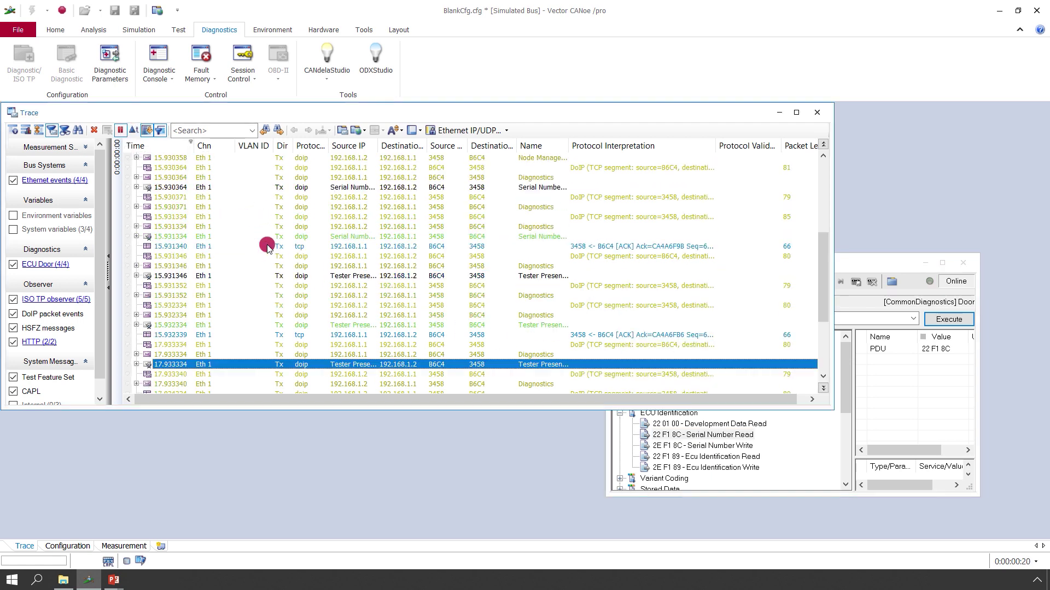
pyautogui.click(136, 236)
pyautogui.click(243, 280)
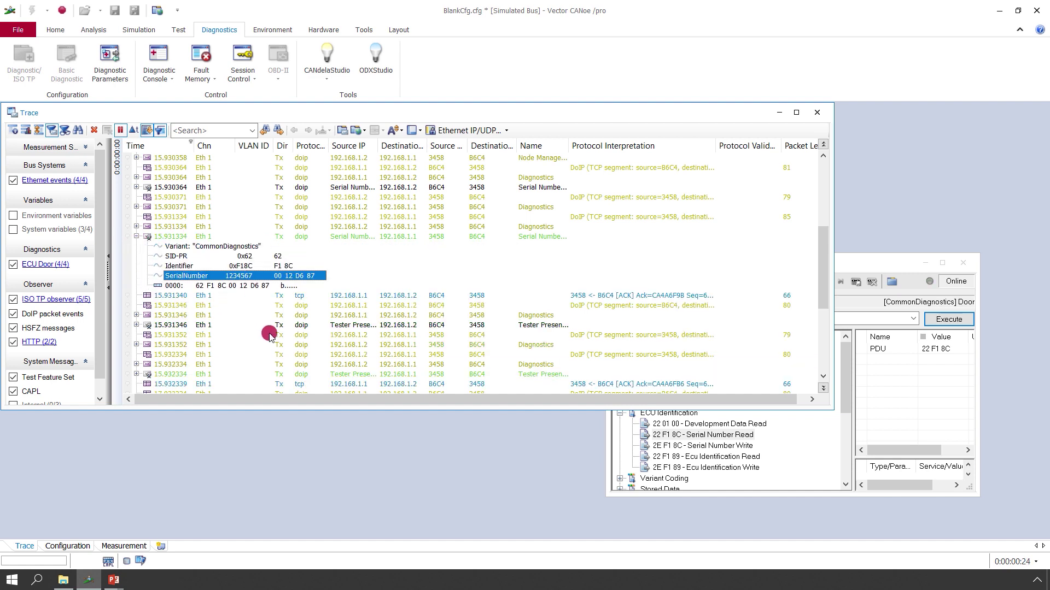